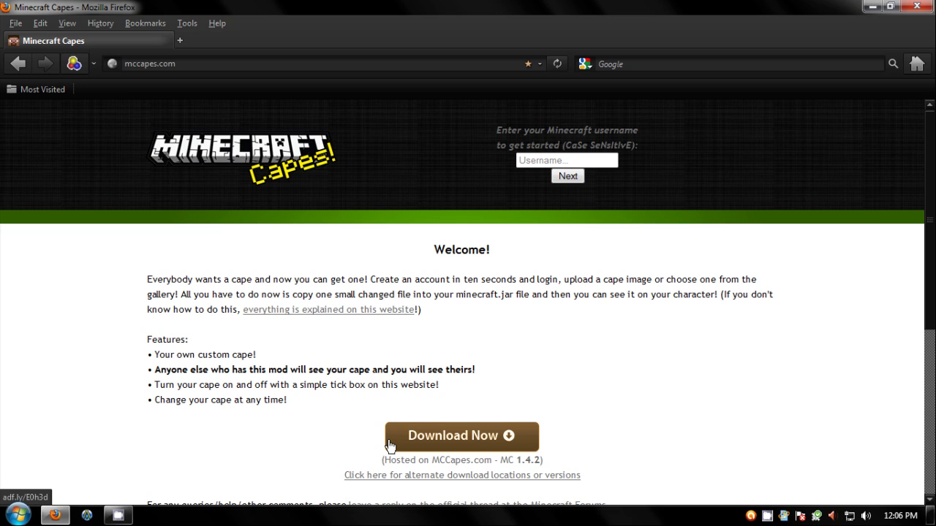
- Download the MCCapes 1.4.2 zip, skipping past the adf.ly ad
left_click(389, 444)
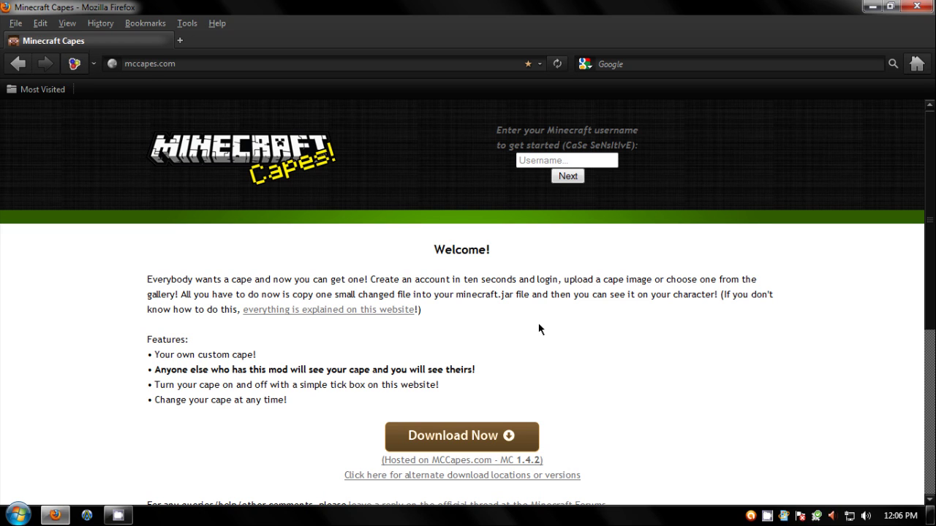
left_click(468, 446)
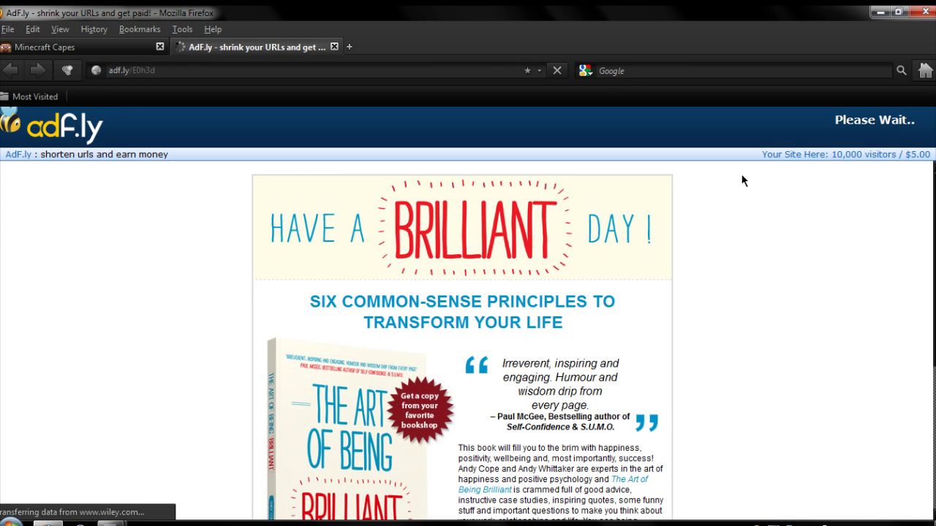
left_click(850, 132)
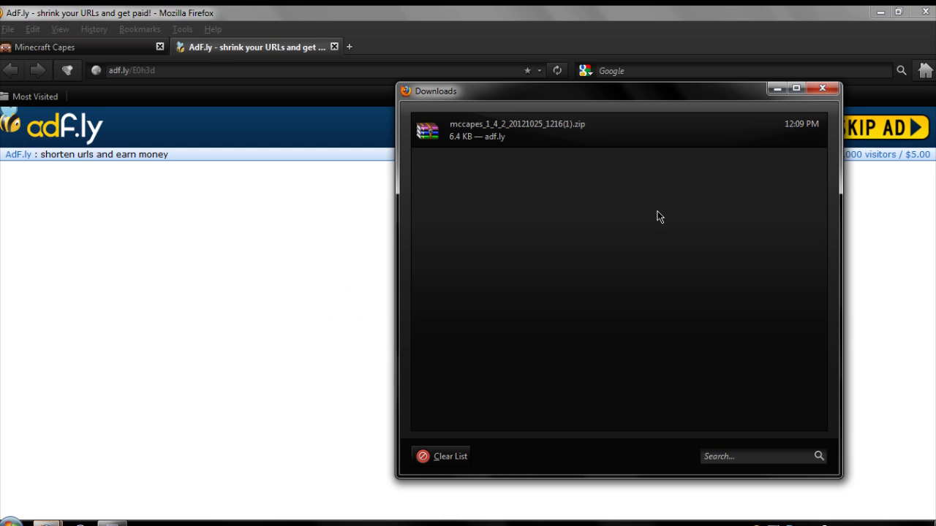
- Close the Downloads list and the ad tab, then minimize Firefox
left_click(821, 91)
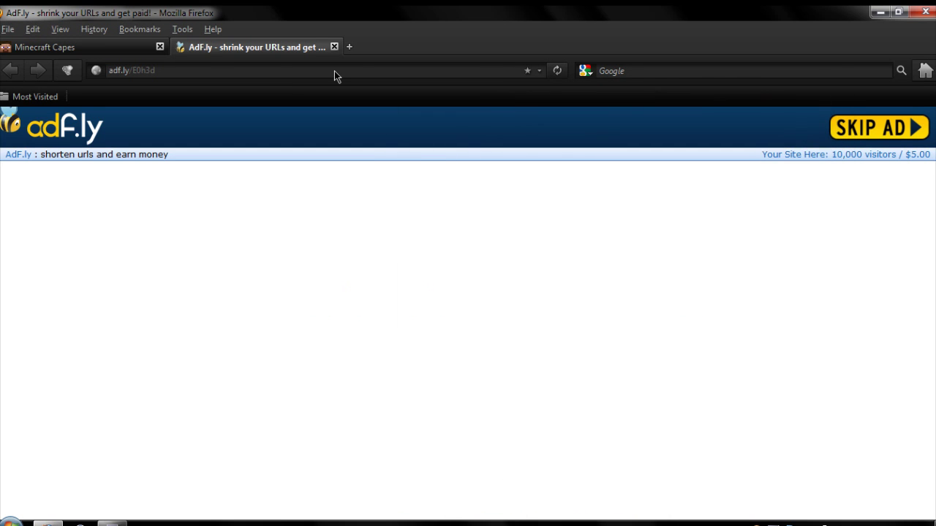
left_click(334, 47)
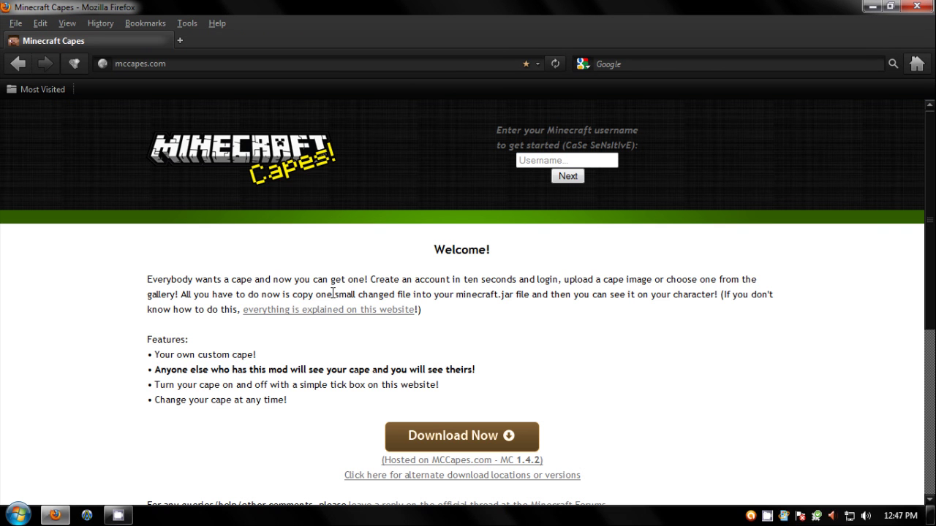
left_click(868, 6)
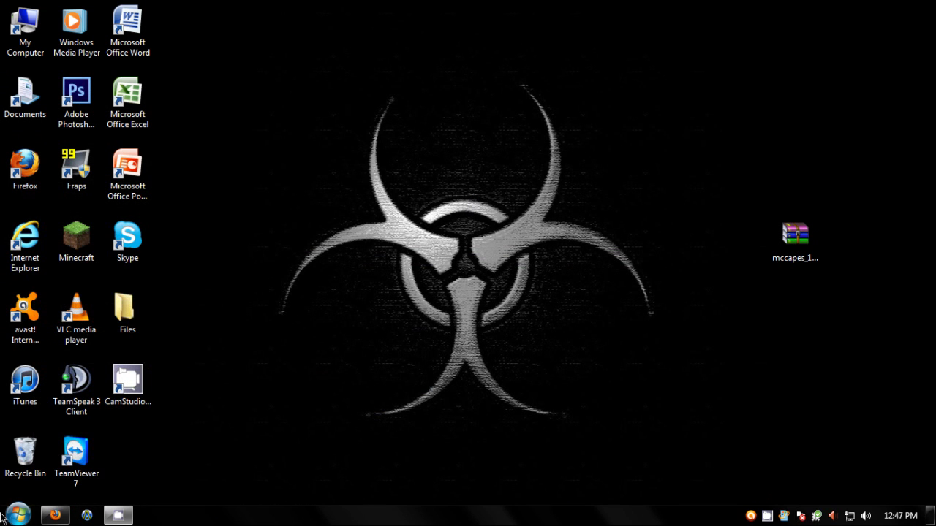
- Open the %appdata% Roaming folder and snap its window to the left half
left_click(4, 517)
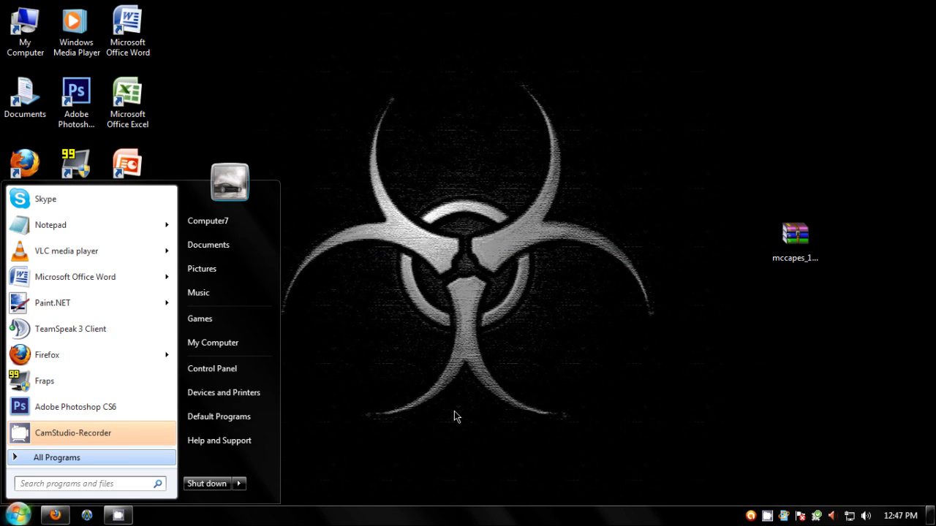
type("%")
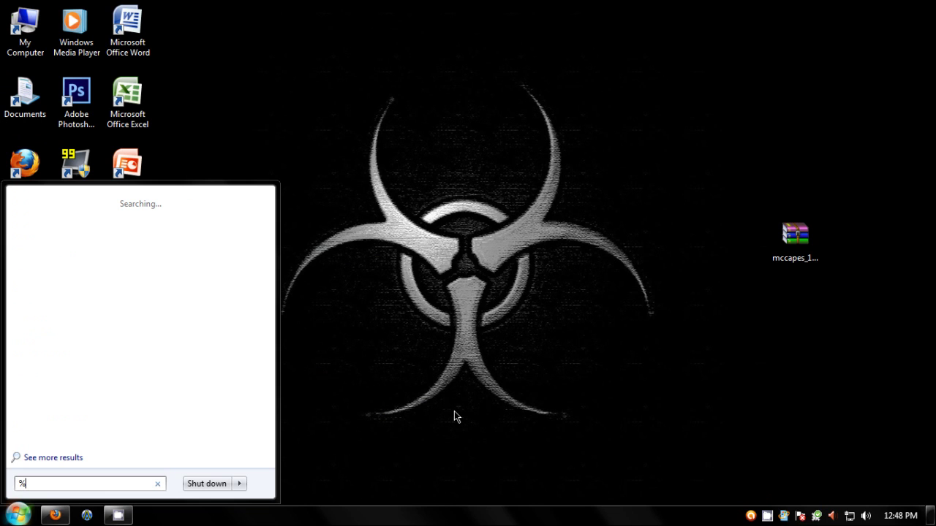
type("appdata%")
key("Return")
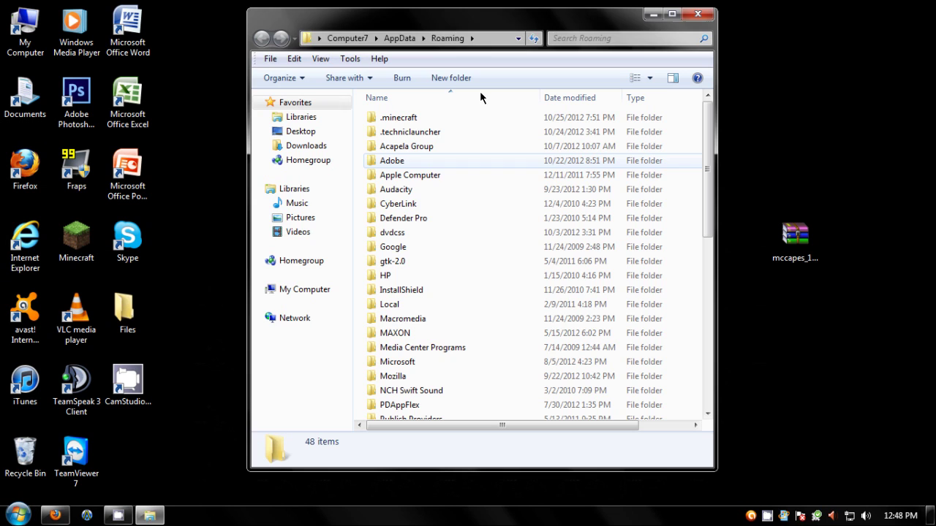
left_click_drag(519, 21, 1, 31)
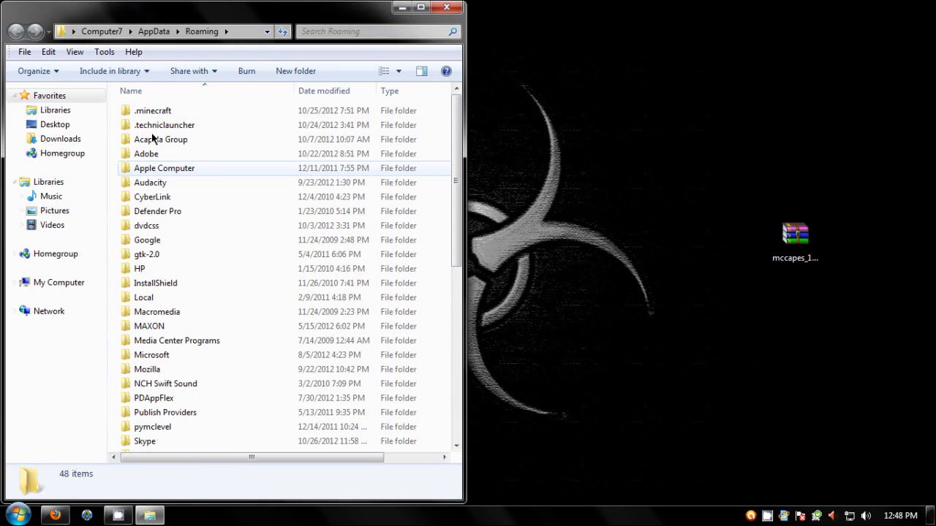
- Open minecraft.jar from .minecraft\bin as an archive in WinRAR
double_click(154, 111)
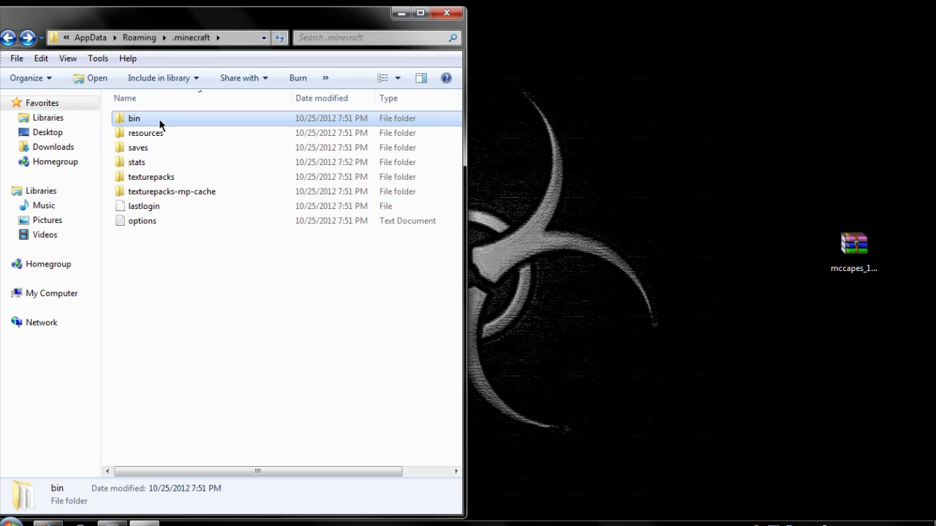
double_click(159, 118)
left_click(167, 192)
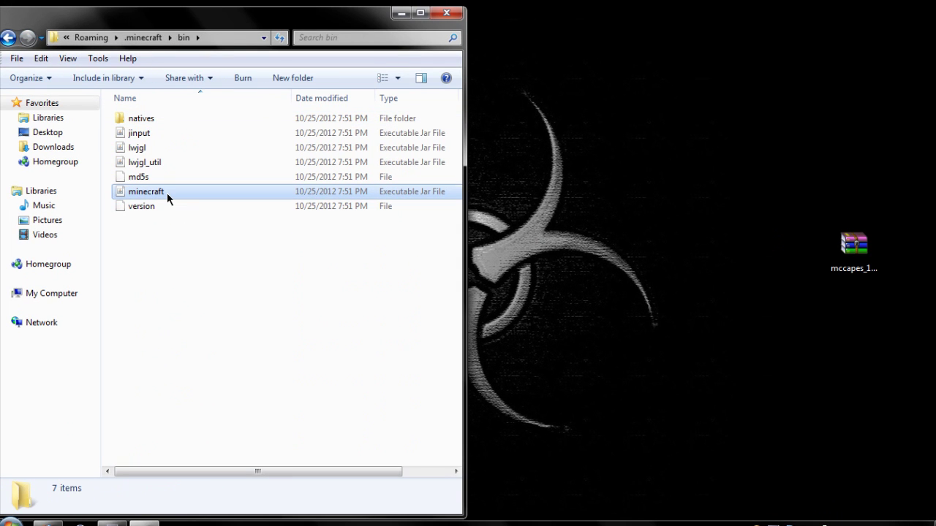
right_click(166, 192)
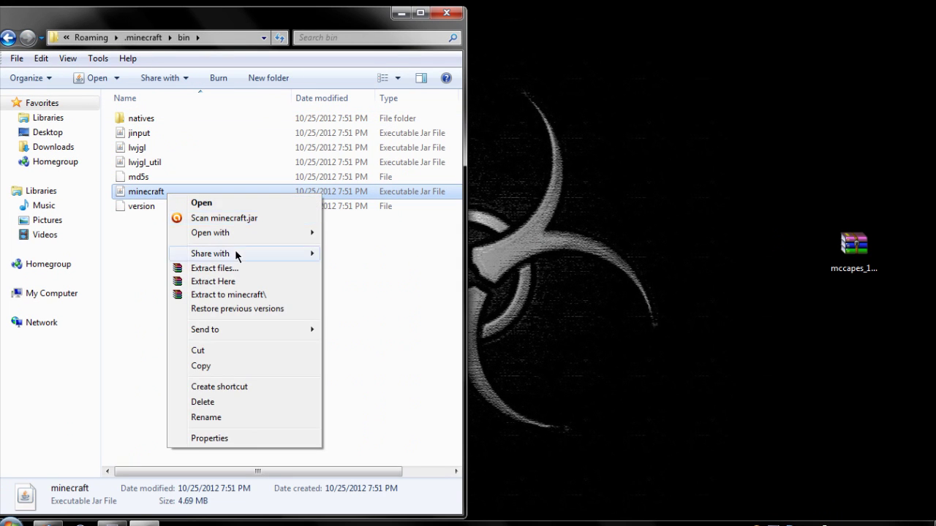
mouse_move(238, 233)
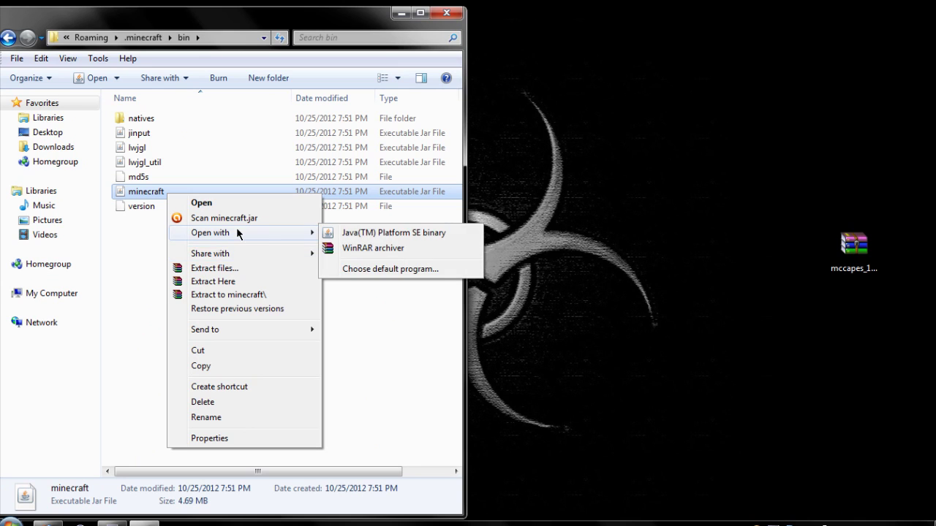
left_click(356, 248)
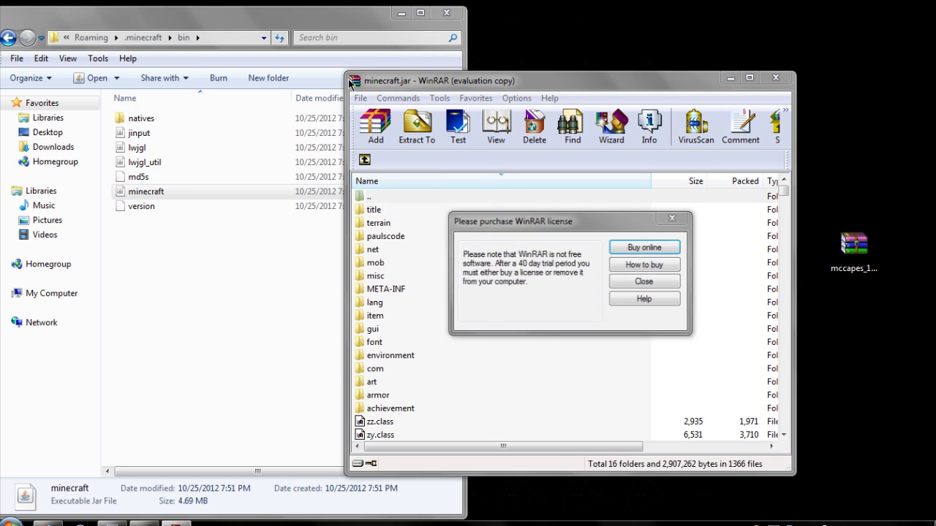
- Delete the META-INF folder from minecraft.jar
key("Escape")
mouse_move(570, 80)
left_mouse_down()
mouse_move(391, 91)
mouse_move(2, 146)
left_mouse_up()
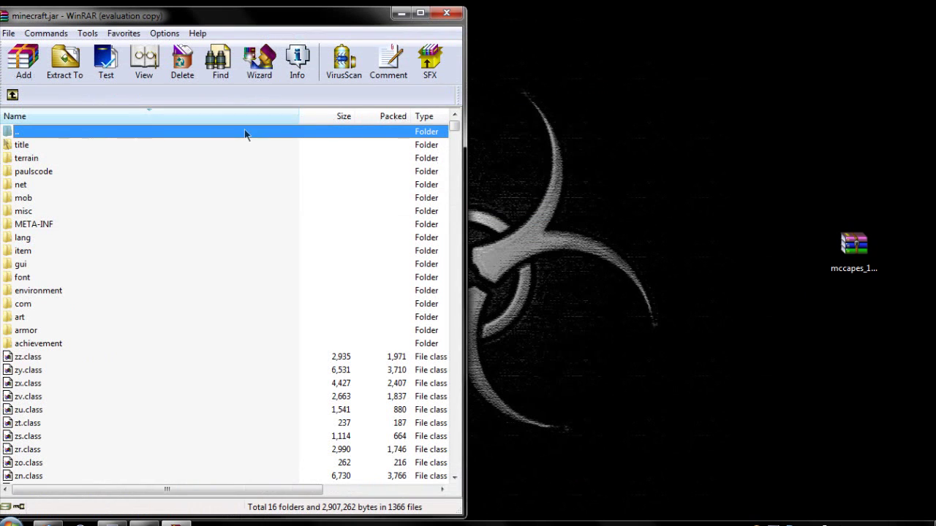
left_click(26, 224)
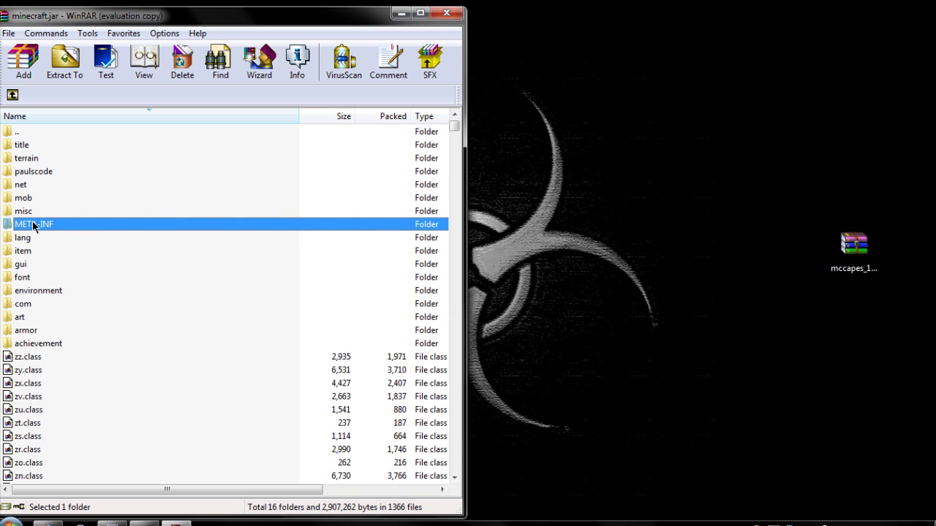
key("Delete")
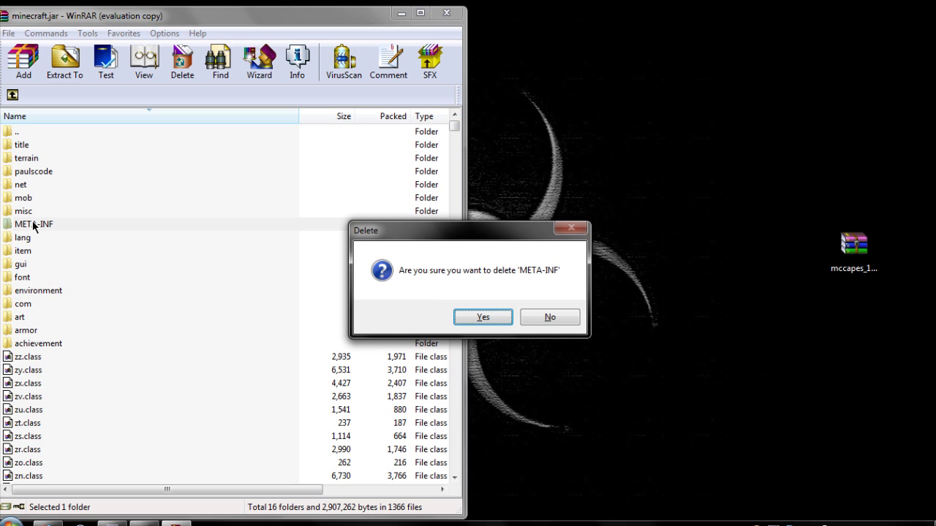
key("Return")
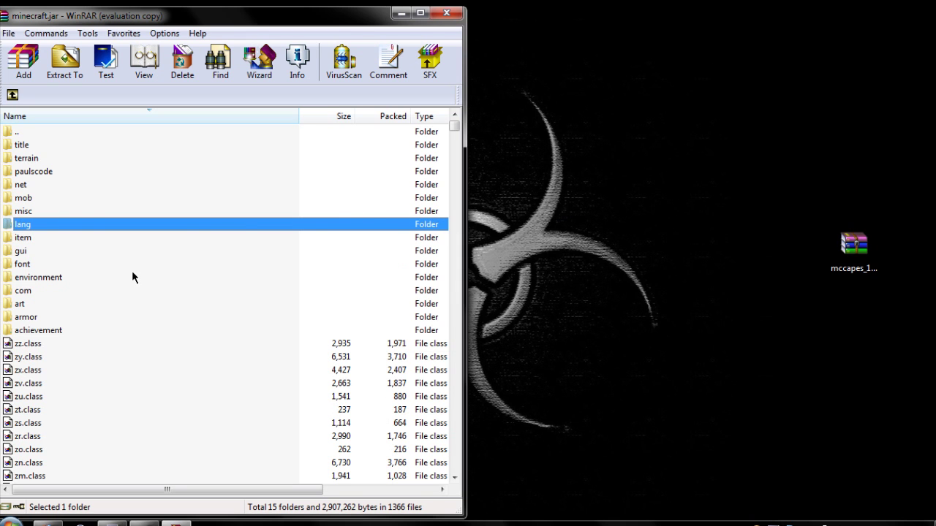
- Copy ayn.class and aym.class from the mccapes zip into minecraft.jar, then close both archives
left_click(862, 256)
double_click(862, 256)
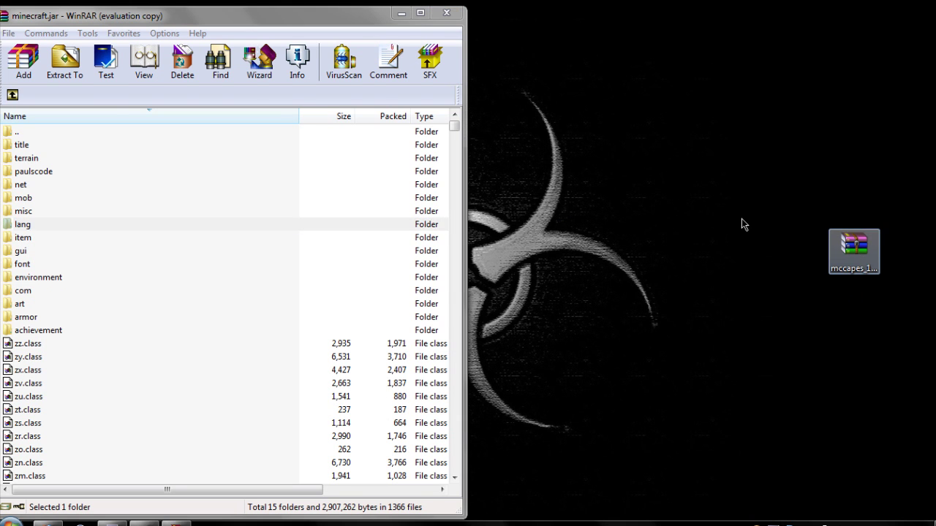
mouse_move(336, 57)
left_mouse_down()
mouse_move(593, 92)
mouse_move(799, 70)
left_mouse_up()
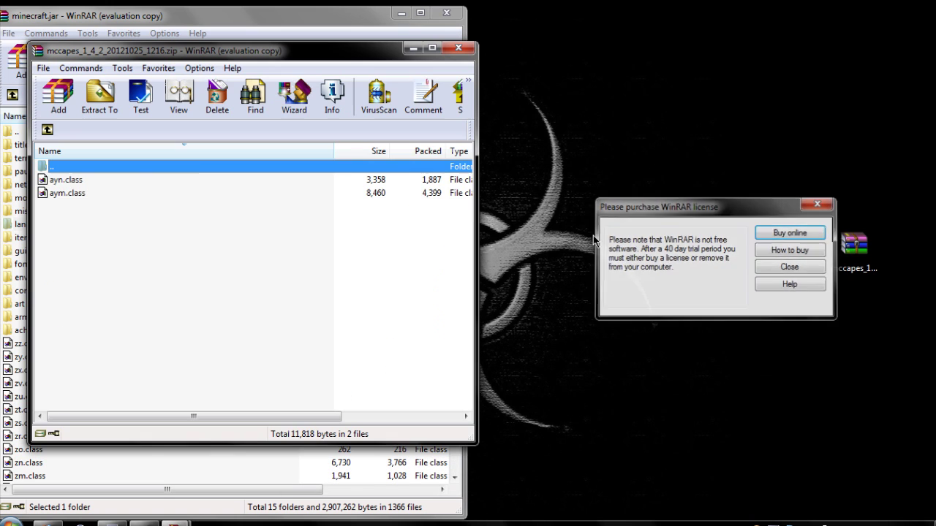
left_click(814, 205)
left_click_drag(833, 110, 920, 89)
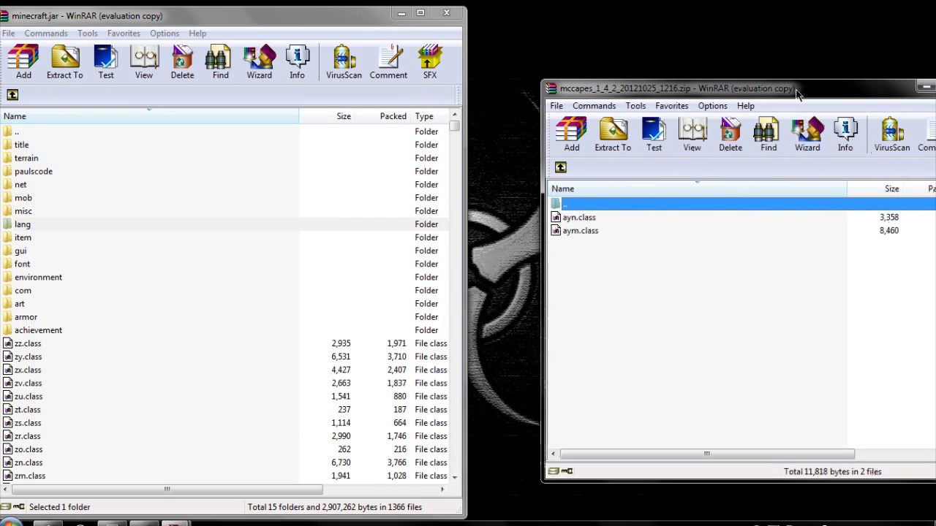
left_click_drag(618, 263, 565, 217)
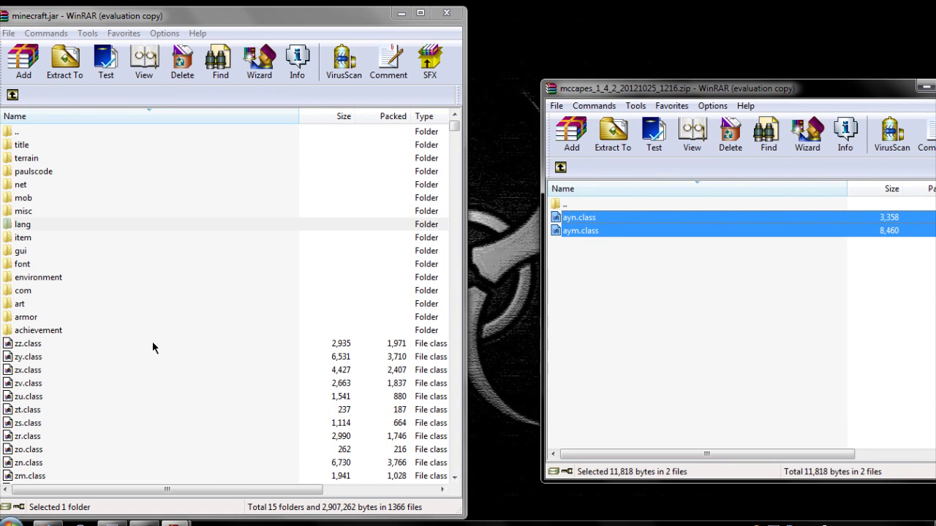
left_click(22, 225)
left_click_drag(779, 92, 596, 87)
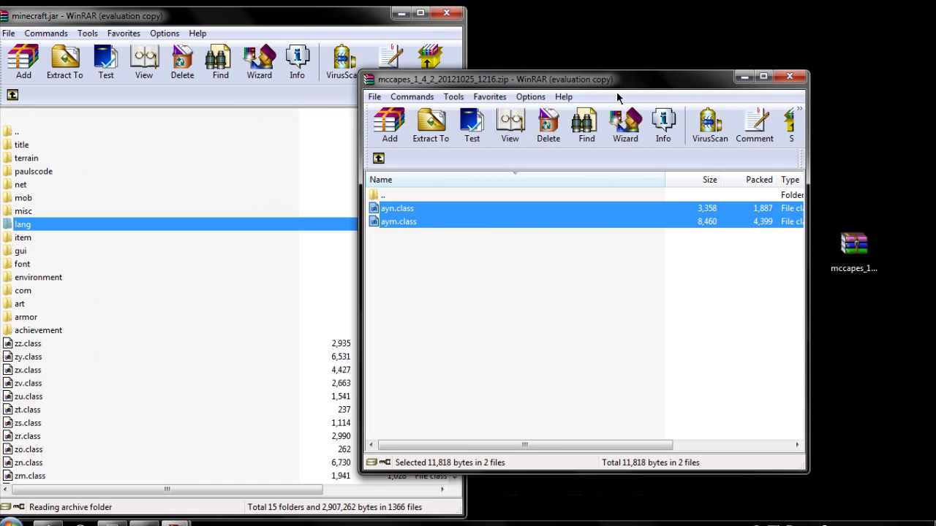
left_click(790, 76)
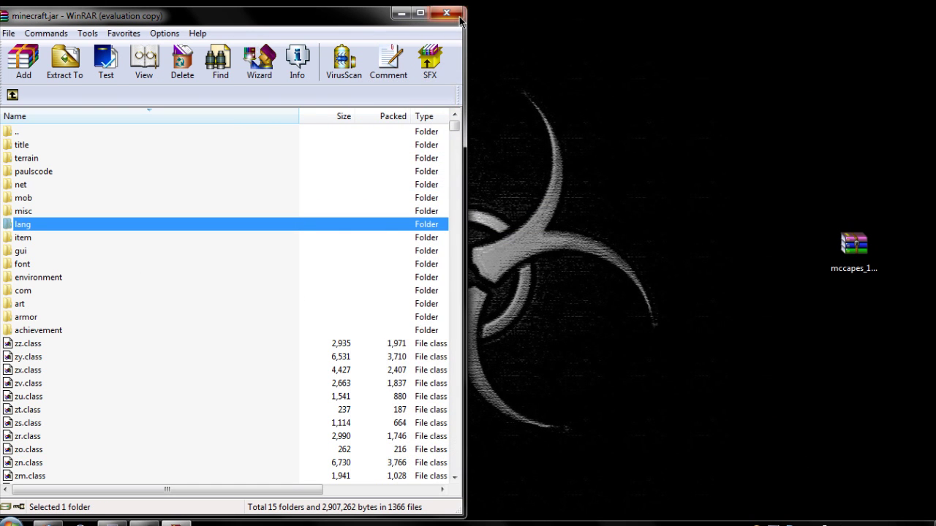
left_click(447, 13)
- Return to the MCCapes site in Firefox and submit the Minecraft username
left_click(446, 13)
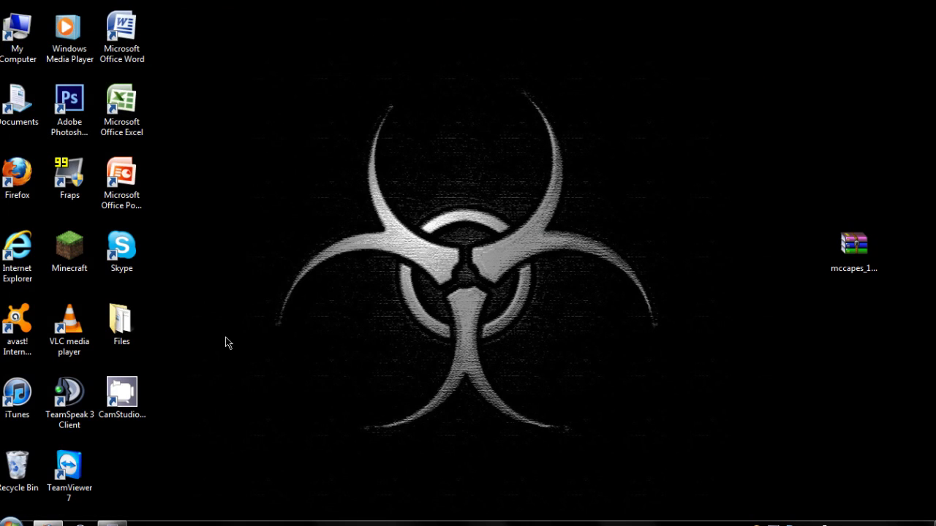
left_click(50, 523)
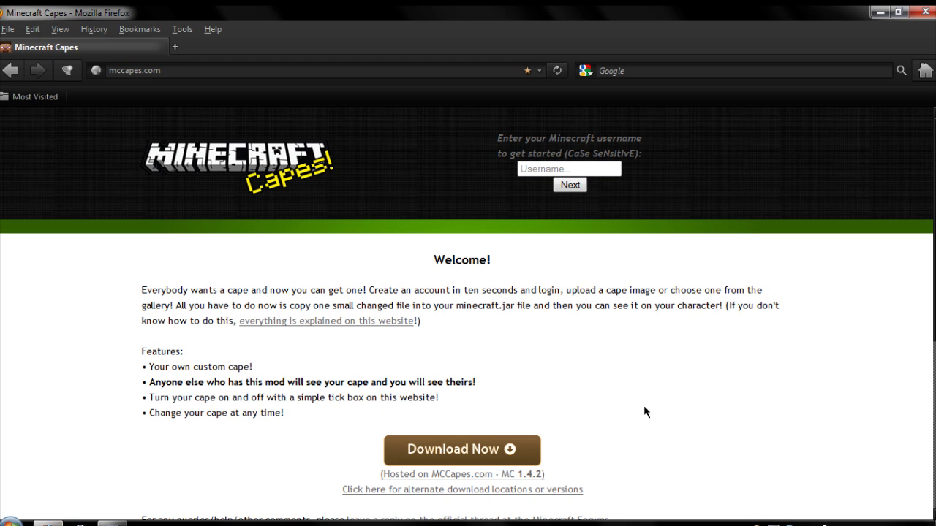
right_click(757, 521)
left_click(546, 168)
type("t")
key("BackSpace")
type("TzNi")
type("ghtWolf")
key("Return")
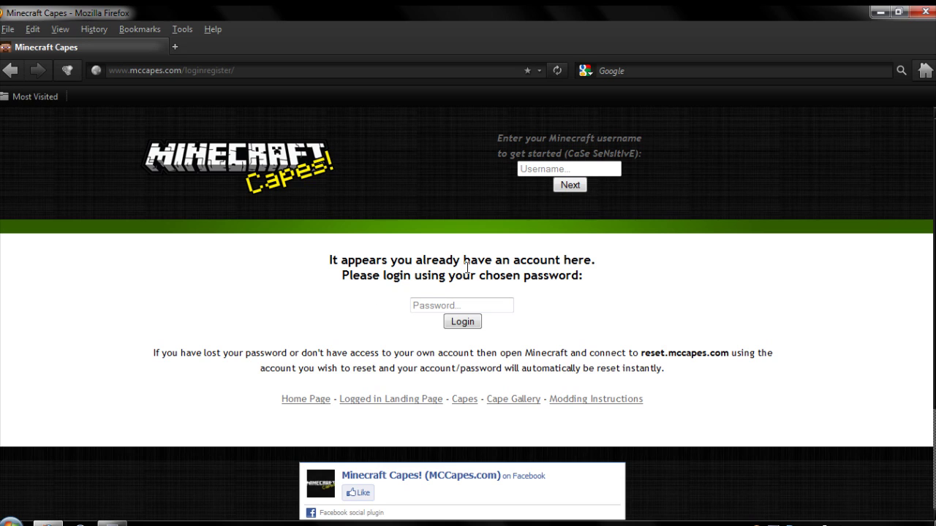
- Enter the account password and log in
left_click(432, 305)
type("******")
key("Return")
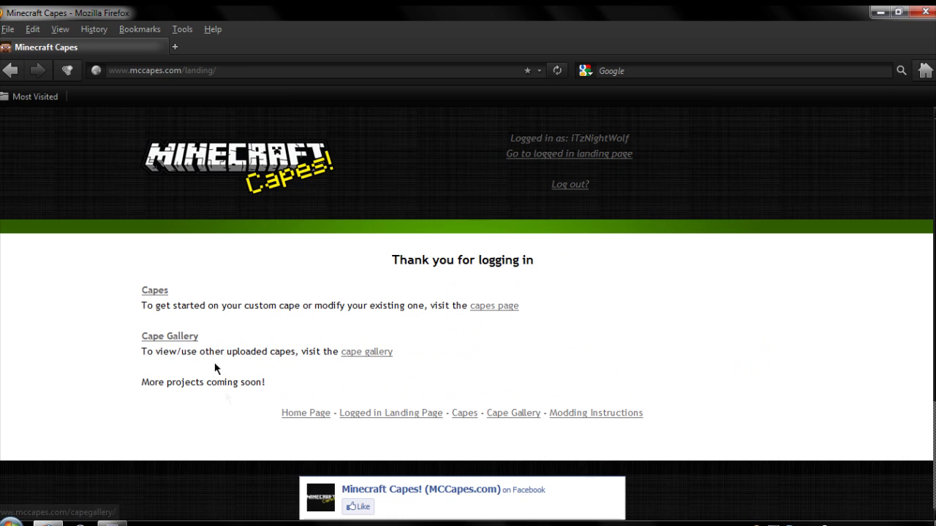
- Pick White and Green Creeper in the Cape Gallery, save it as enabled, and log out
left_click(183, 341)
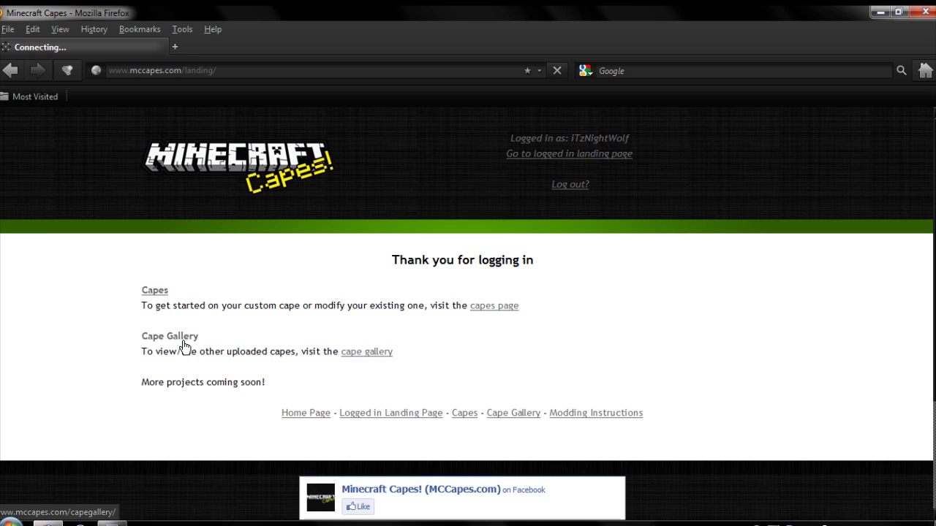
scroll(323, 387, "down", 3)
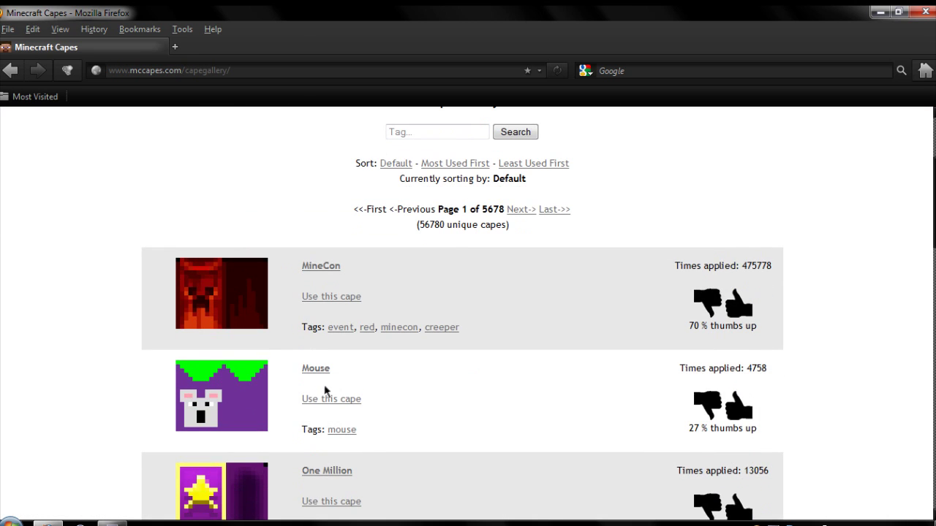
scroll(134, 385, "down", 15)
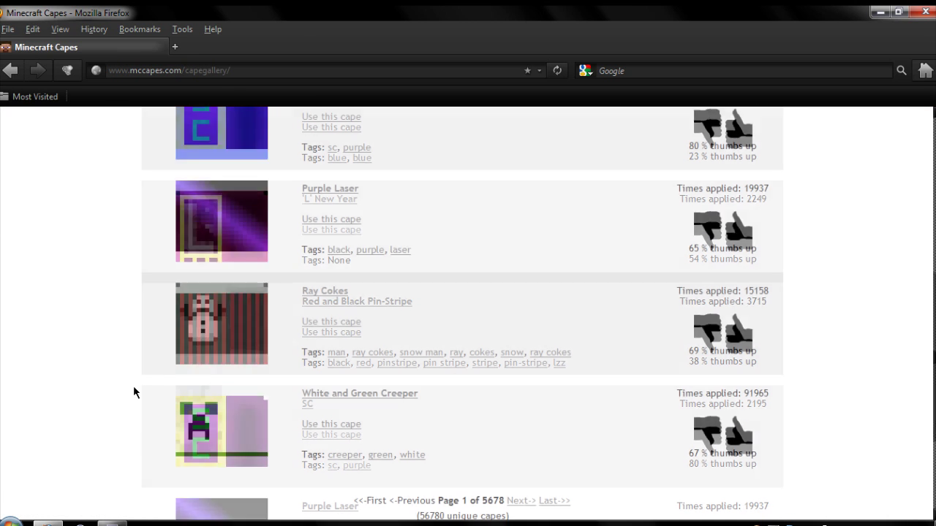
scroll(134, 390, "up", 4)
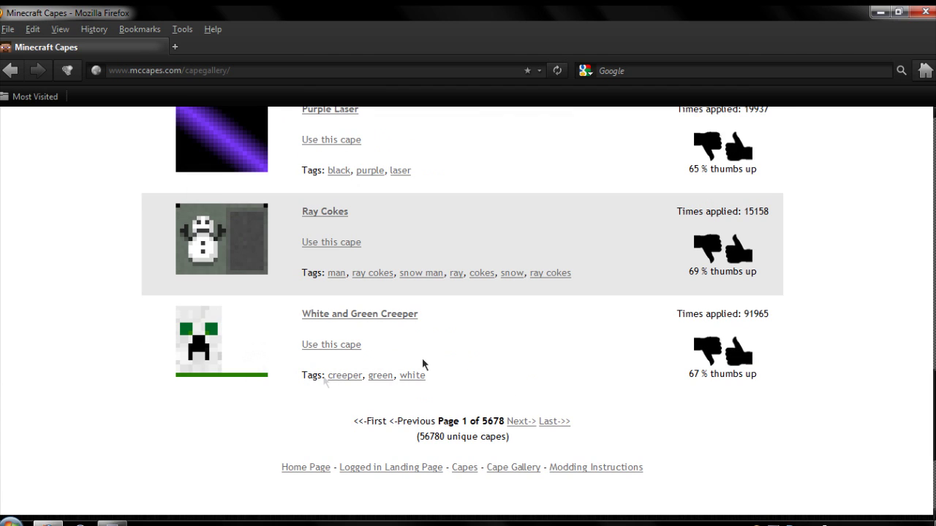
left_click(351, 351)
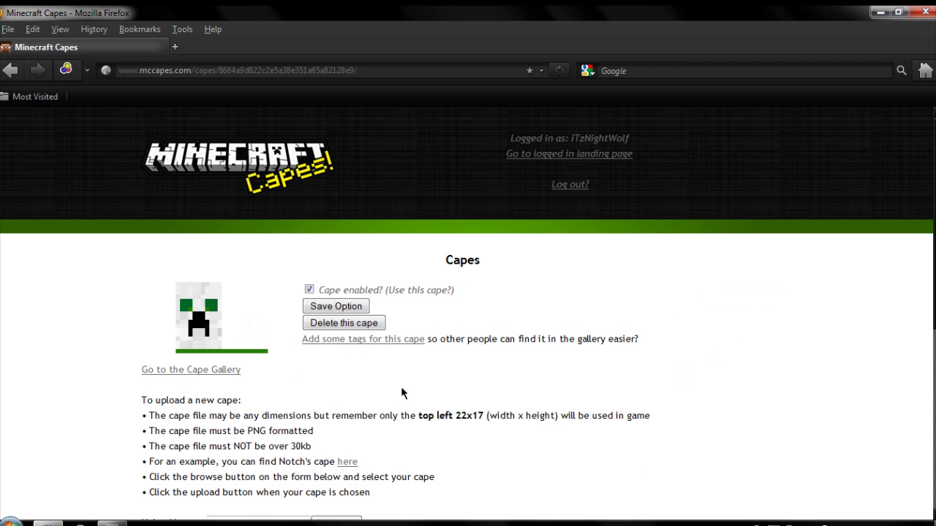
left_click(344, 312)
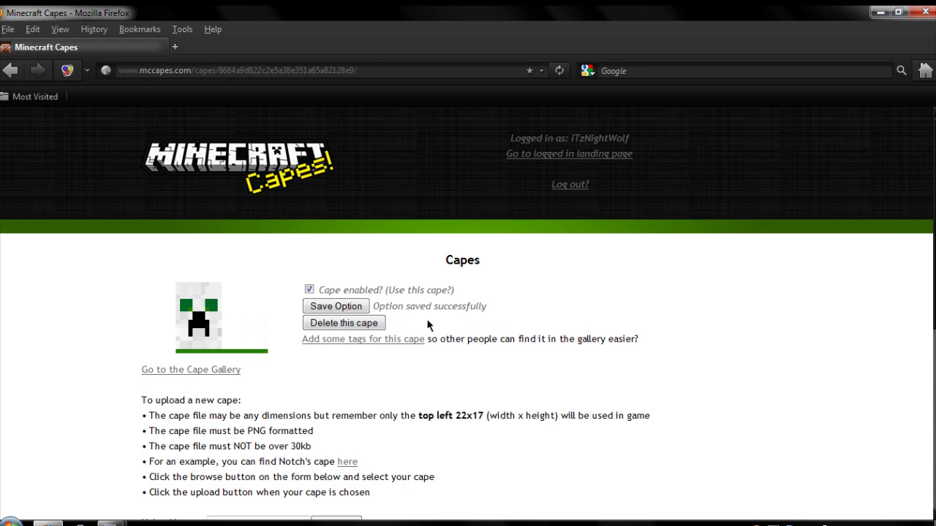
left_click(583, 187)
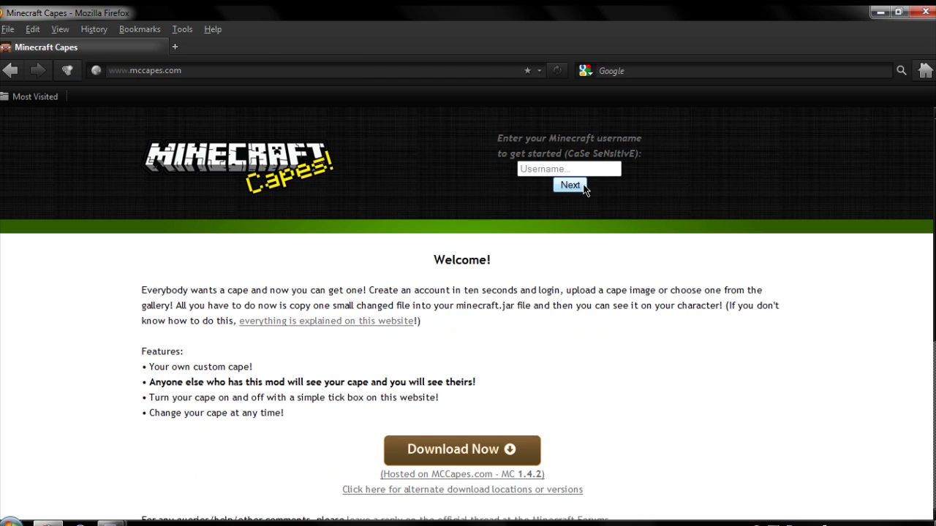
- Close Firefox and log in through the Minecraft launcher
left_click(917, 11)
left_click(70, 249)
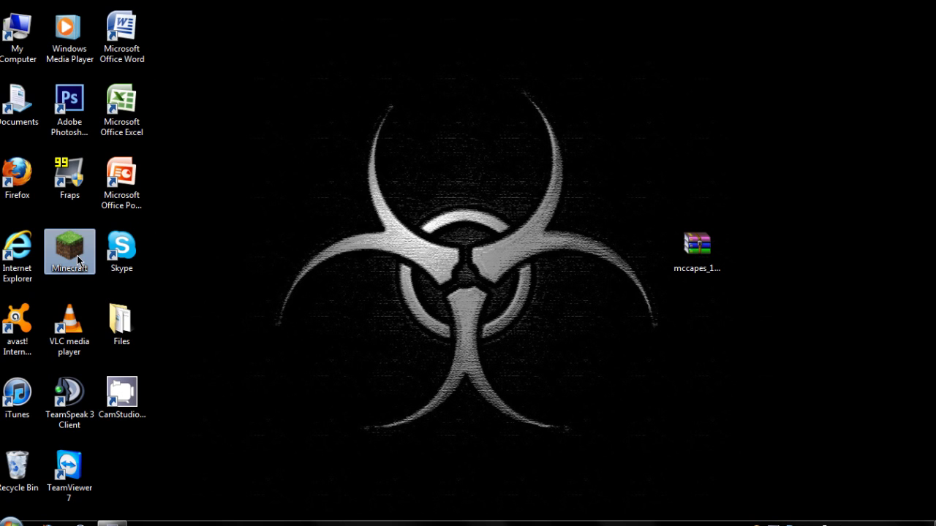
left_click(421, 369)
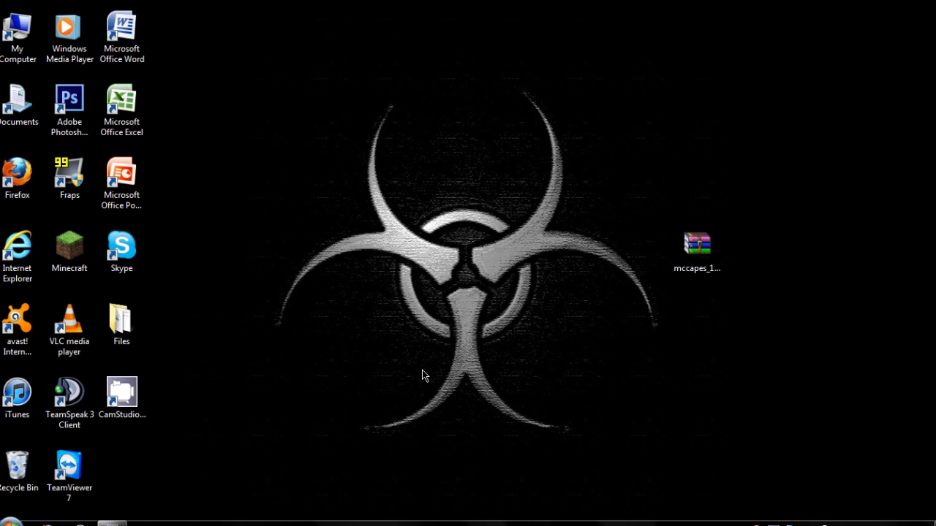
left_click_drag(719, 268, 826, 269)
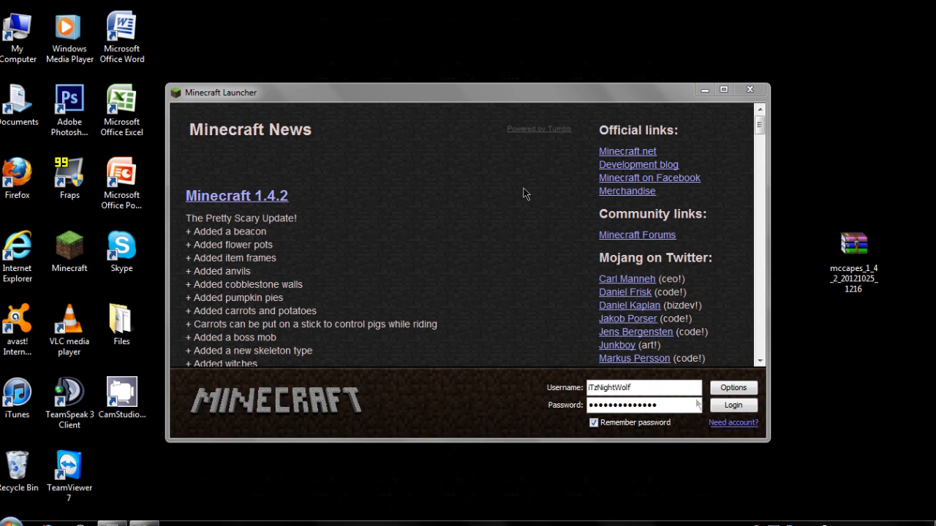
left_click(738, 406)
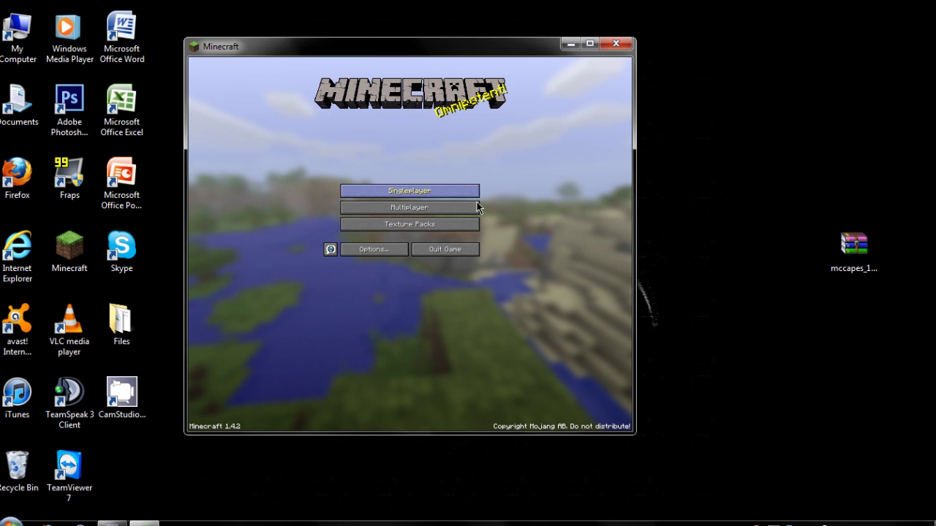
- Create a new singleplayer world in Creative mode and resume play
left_click(435, 193)
left_click(427, 401)
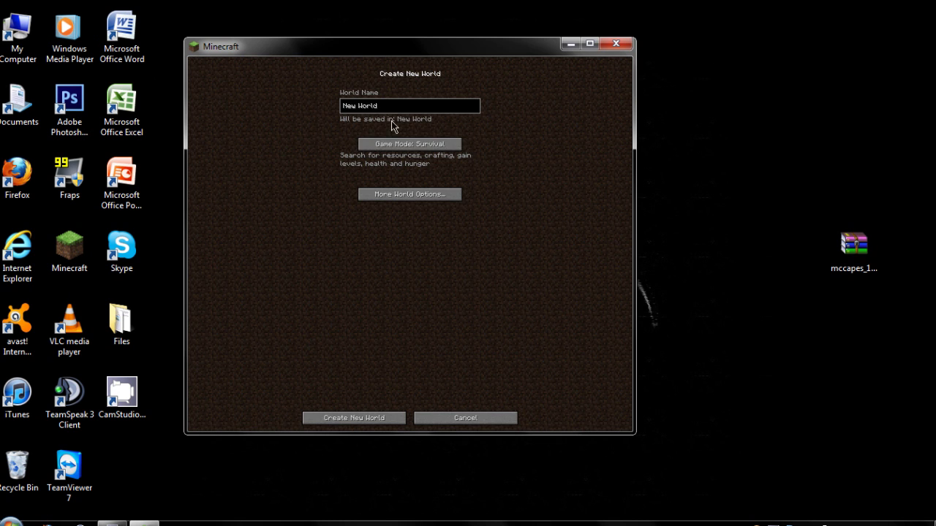
left_click(399, 145)
left_click(399, 146)
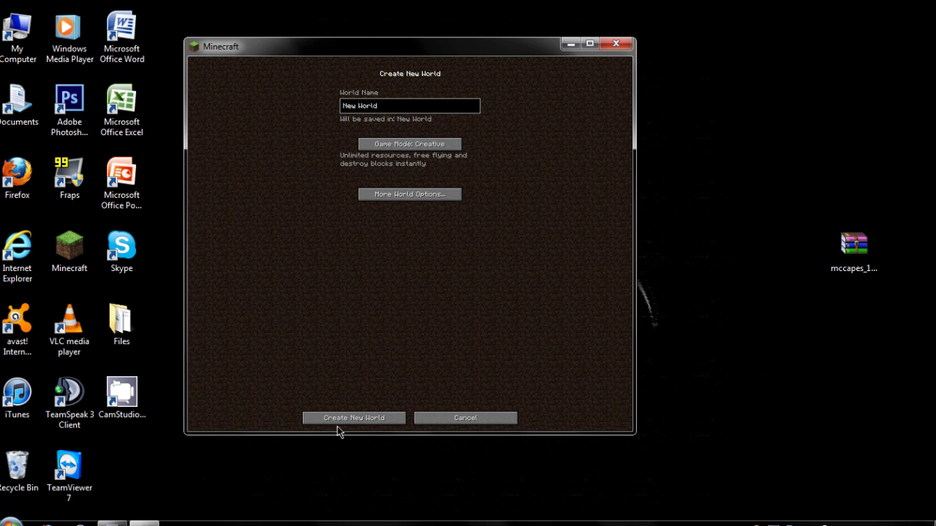
left_click(344, 420)
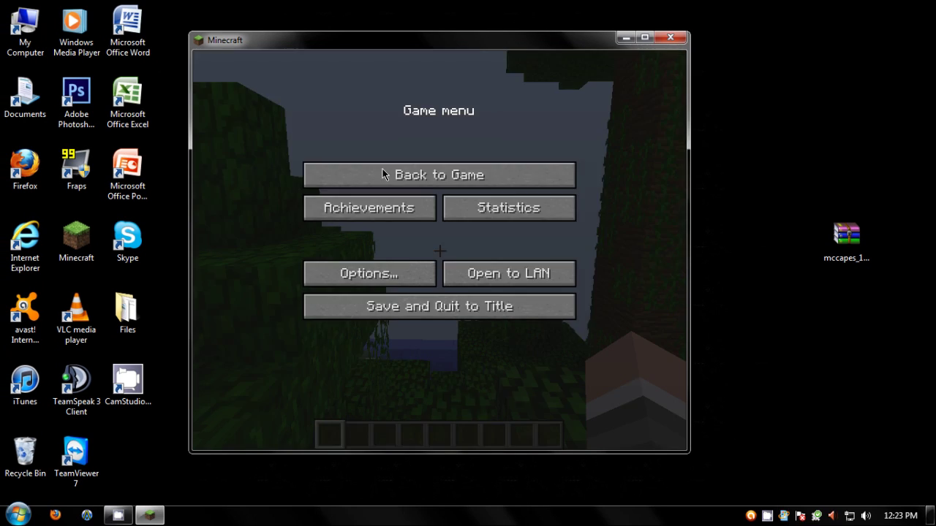
left_click(383, 169)
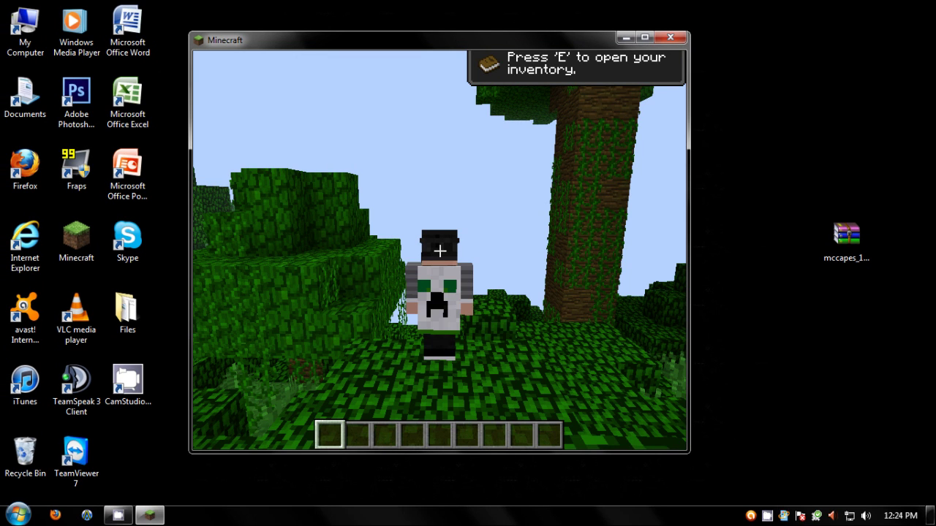